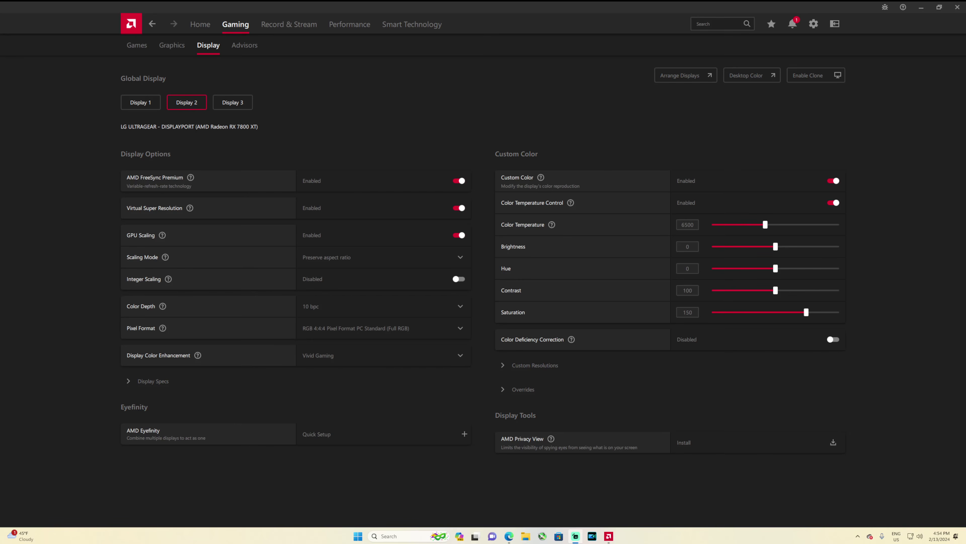
# Look through the home, games library, graphics, performance metrics, Smart Technology, system settings and audio and video pages
pyautogui.click(198, 24)
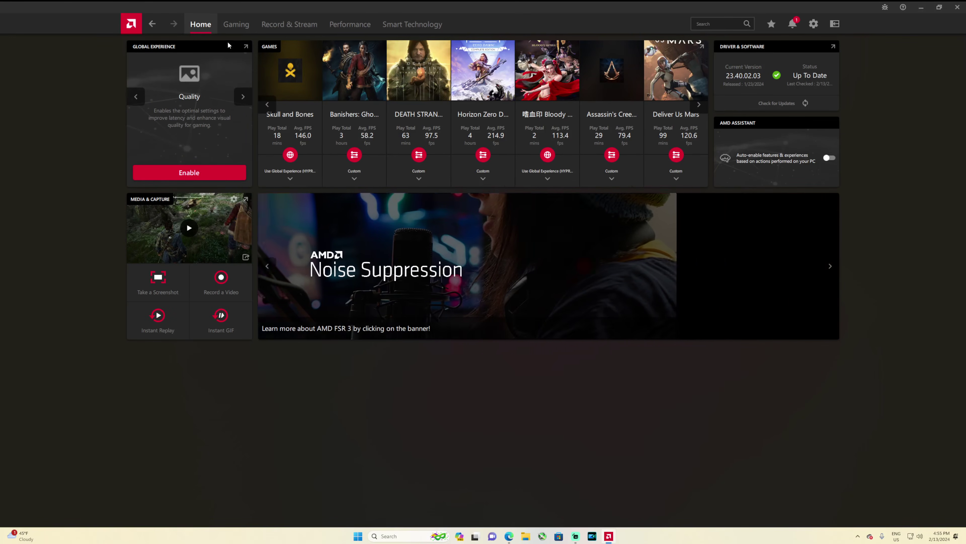
pyautogui.click(243, 25)
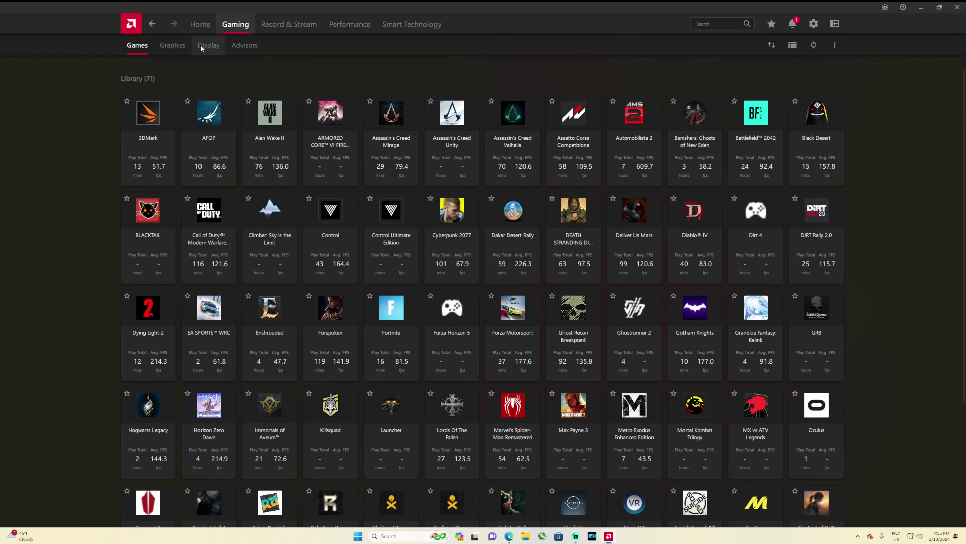
pyautogui.click(175, 49)
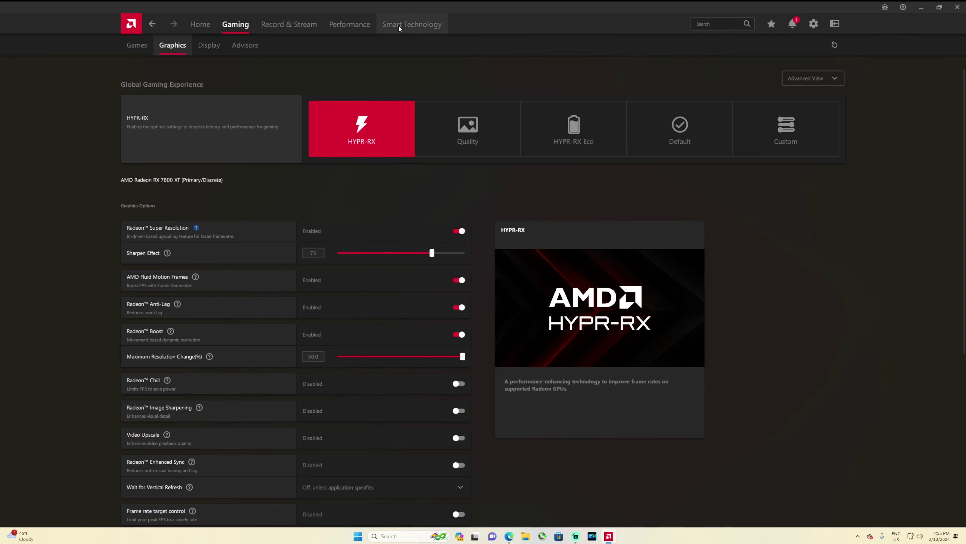
pyautogui.click(362, 24)
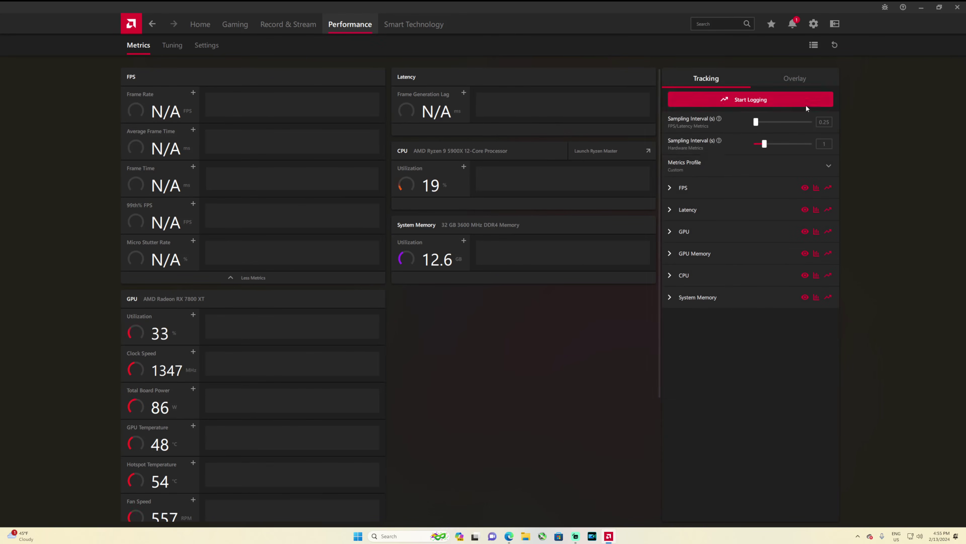
pyautogui.click(416, 25)
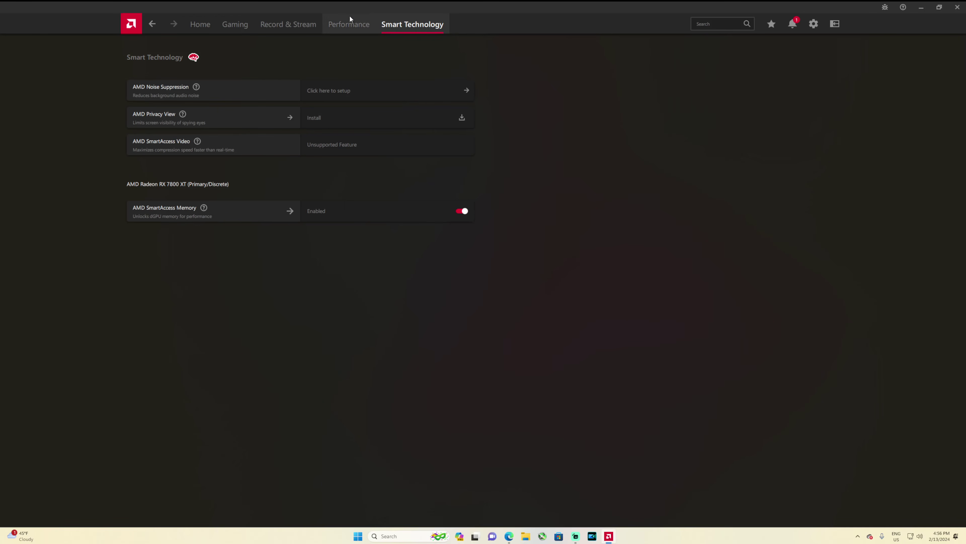
pyautogui.click(817, 30)
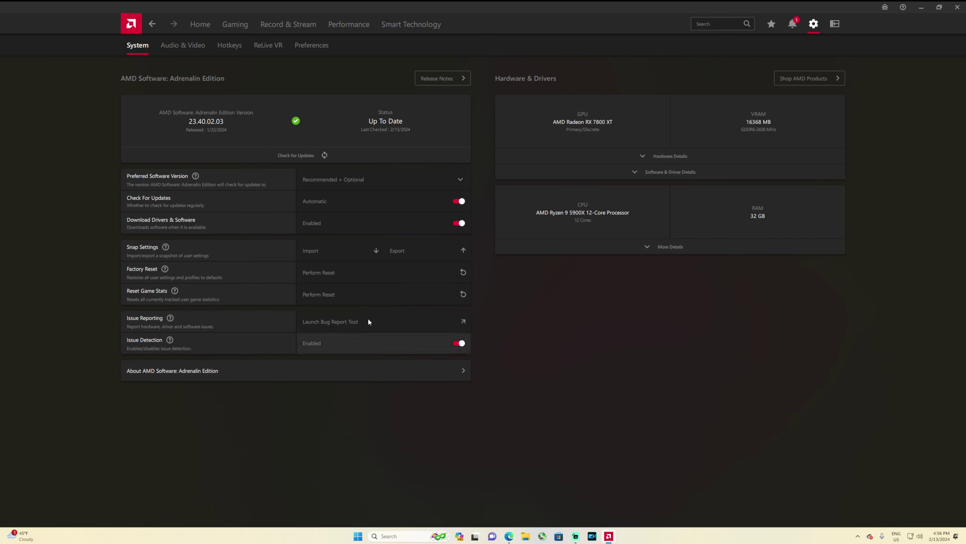
pyautogui.click(191, 46)
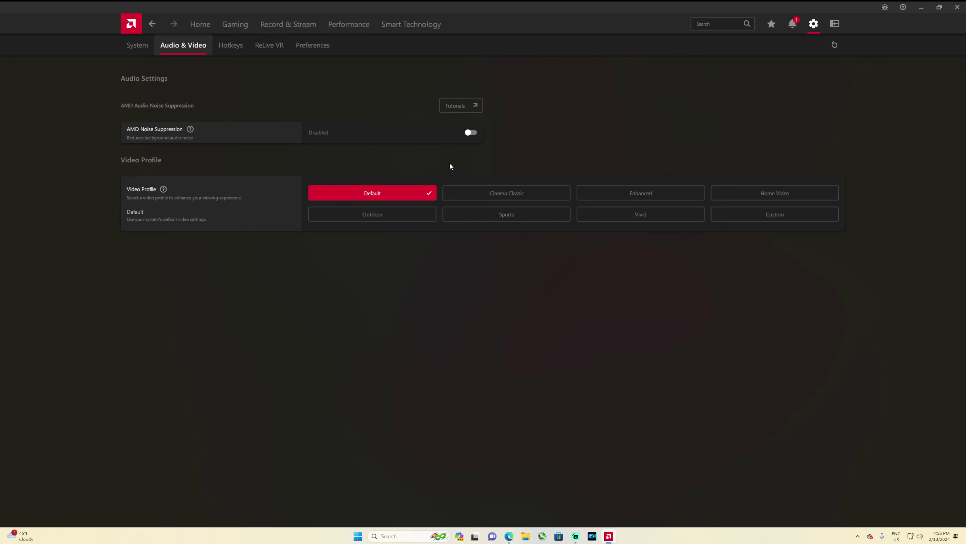
# Select Display 2 in the gaming display settings and check its Virtual Super Resolution option
pyautogui.click(232, 25)
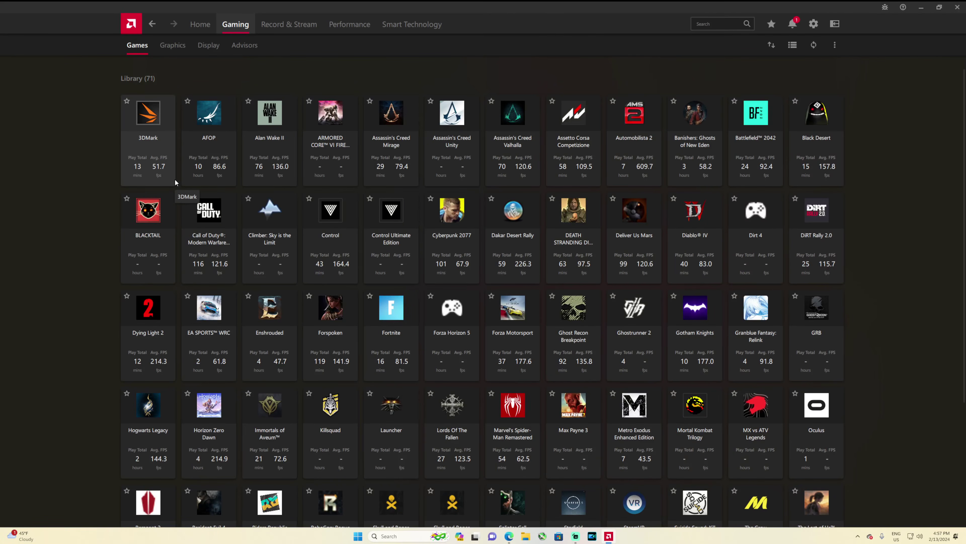
pyautogui.click(205, 46)
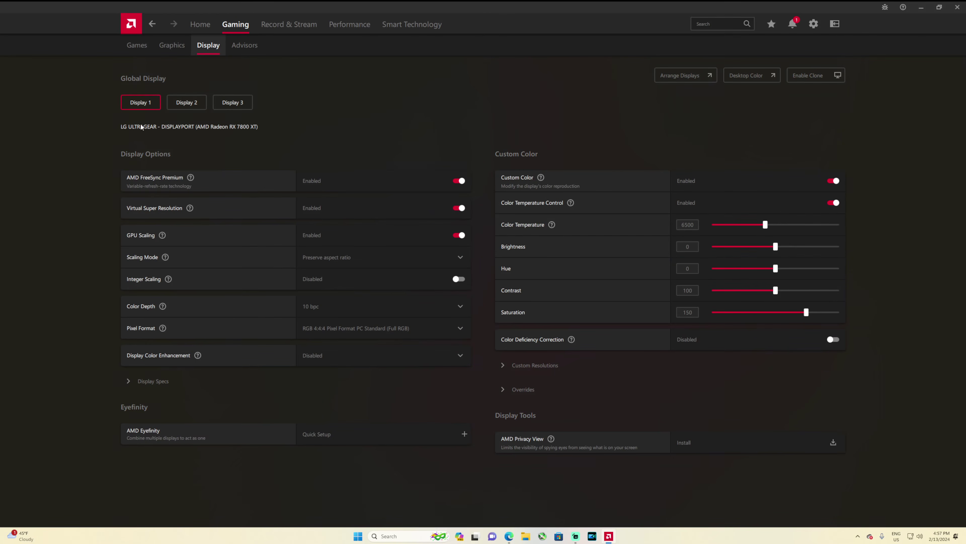
pyautogui.click(134, 104)
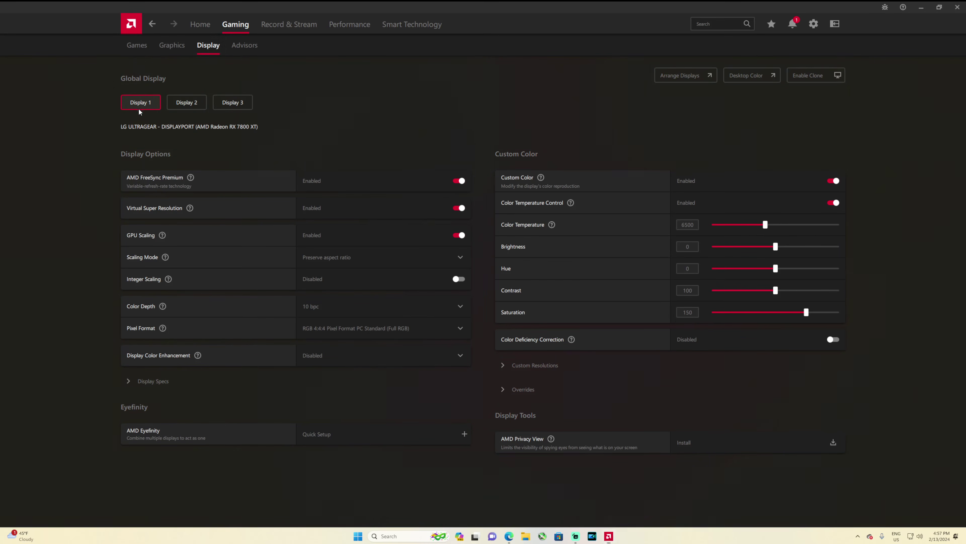
pyautogui.moveTo(185, 103)
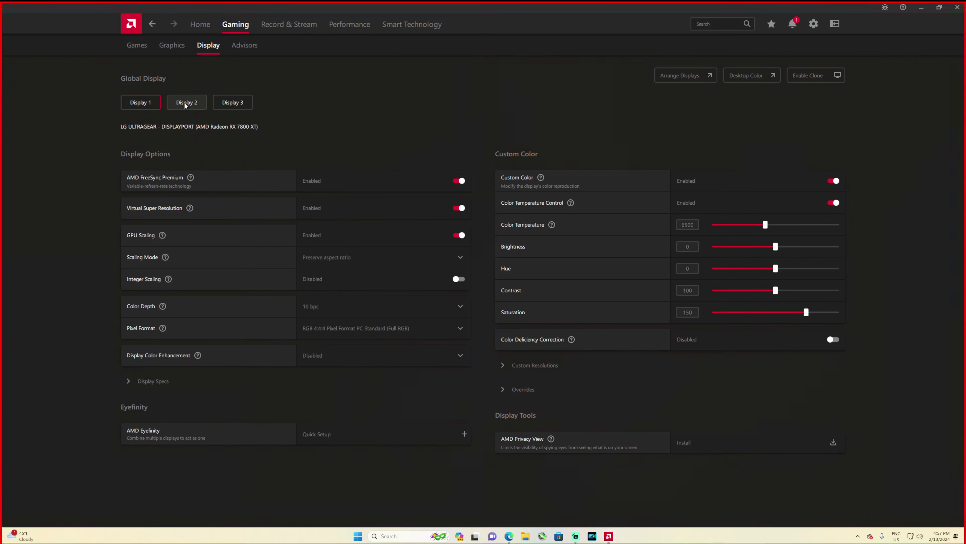
pyautogui.moveTo(239, 100)
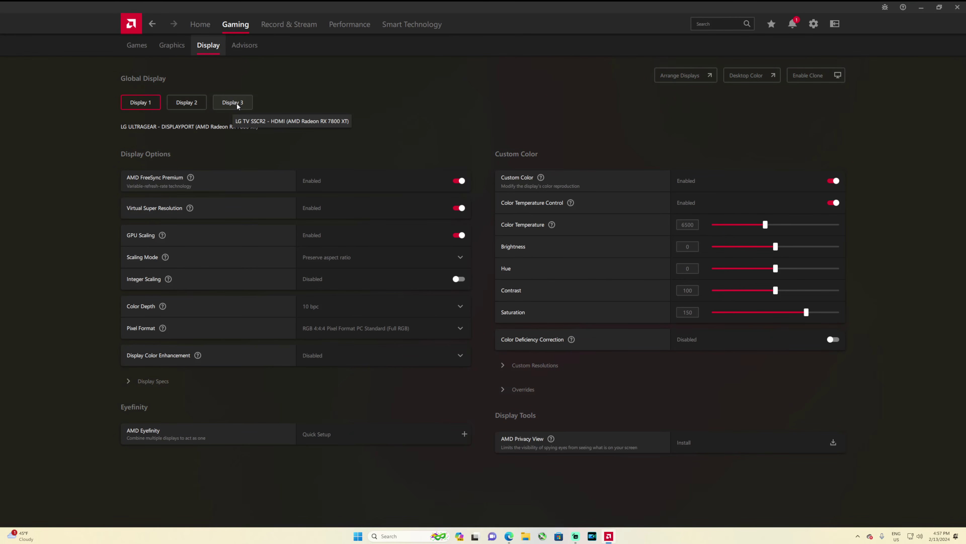
pyautogui.click(188, 103)
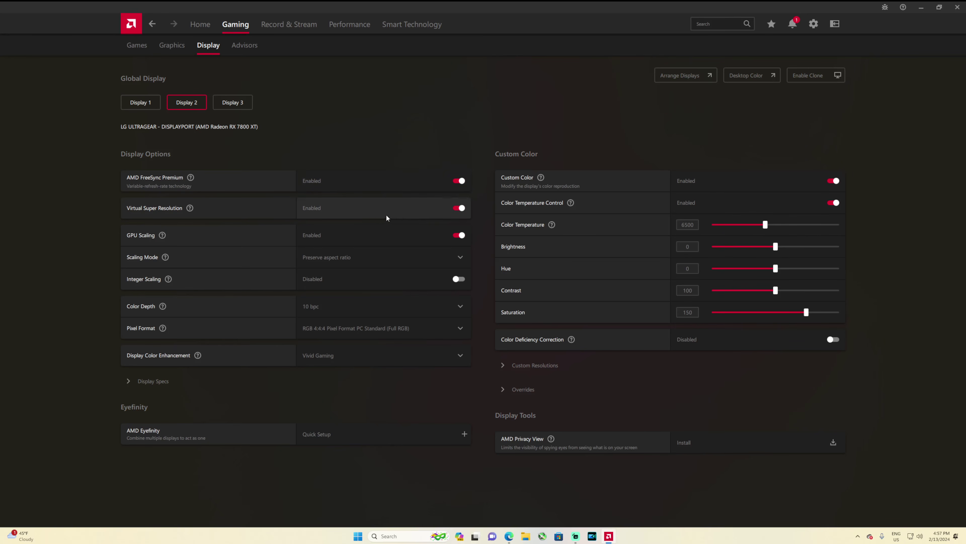
pyautogui.click(461, 209)
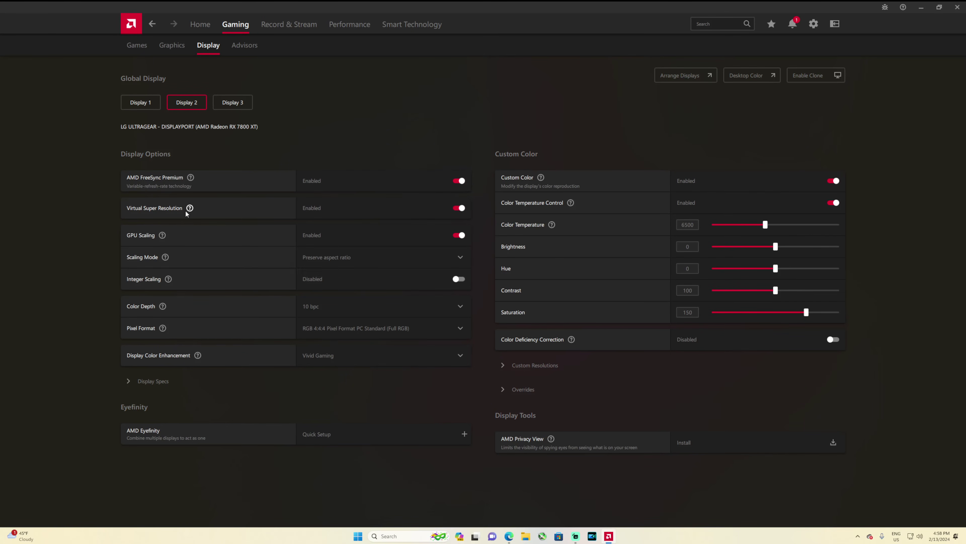
pyautogui.moveTo(190, 210)
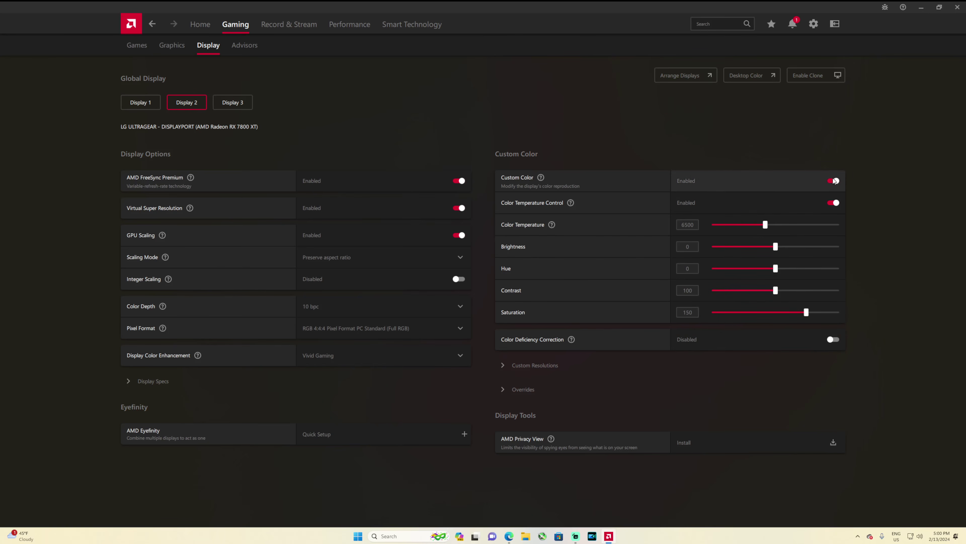
# Reset Display 2's colors by turning Custom Color off and on again, and raise the saturation
pyautogui.click(842, 180)
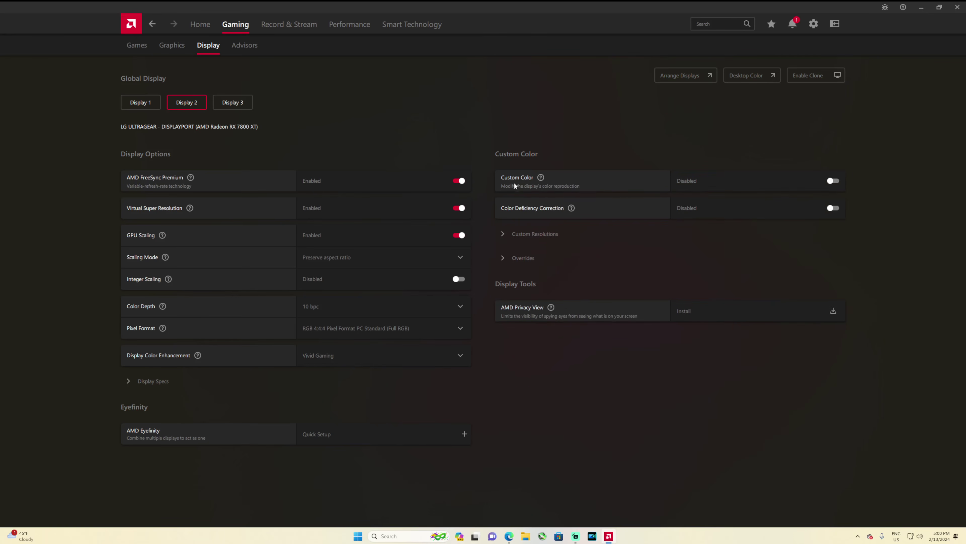
pyautogui.click(831, 180)
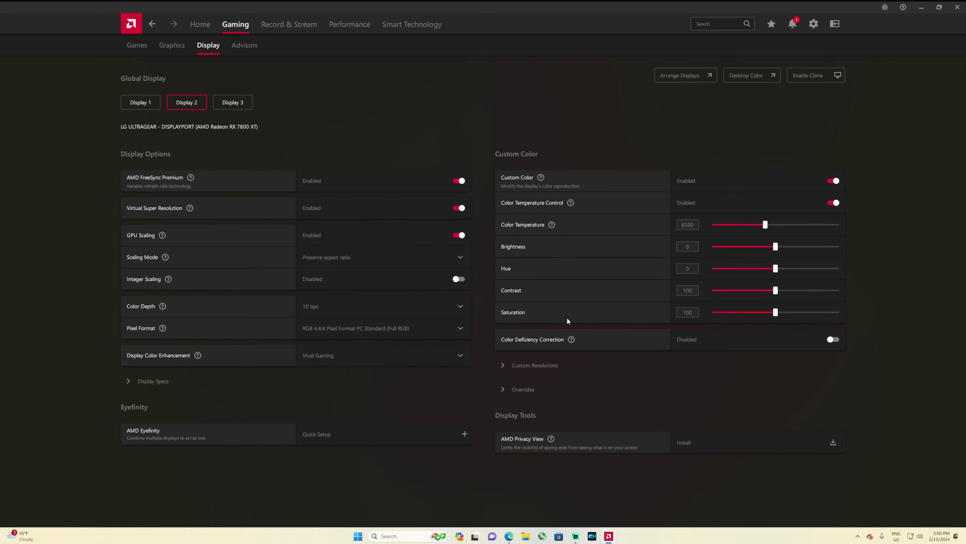
pyautogui.click(811, 313)
# Disable Radeon Boost in the global graphics settings, and switch back to the HYPR-RX profile
pyautogui.click(186, 54)
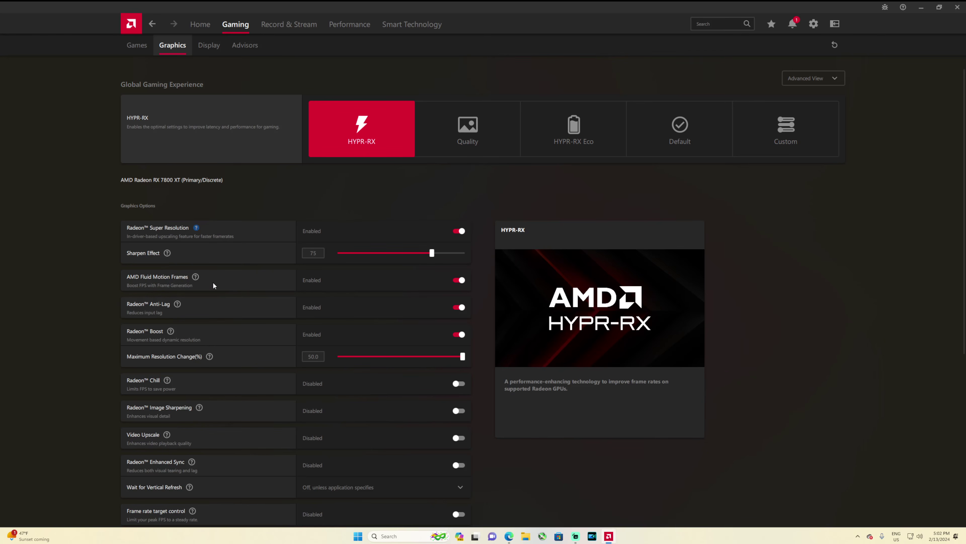
pyautogui.click(460, 335)
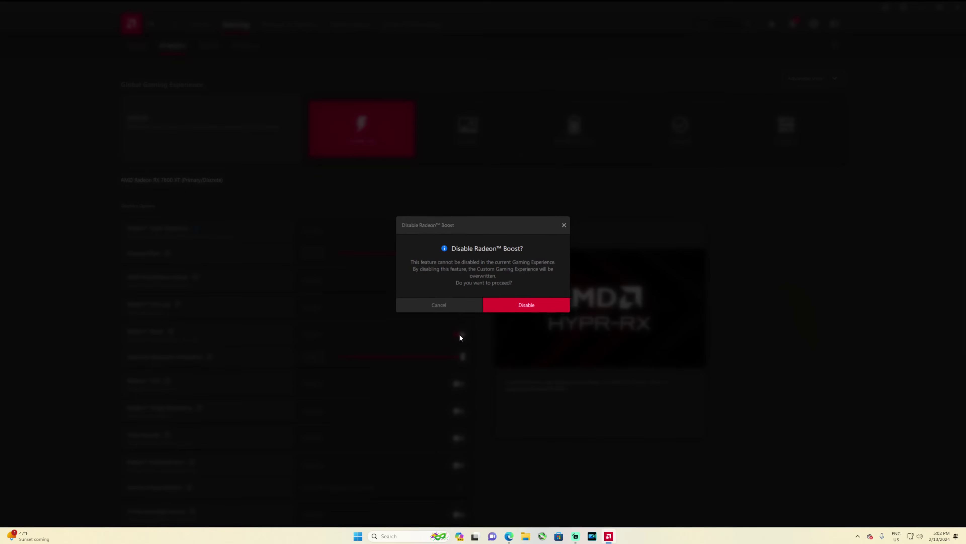
pyautogui.click(488, 306)
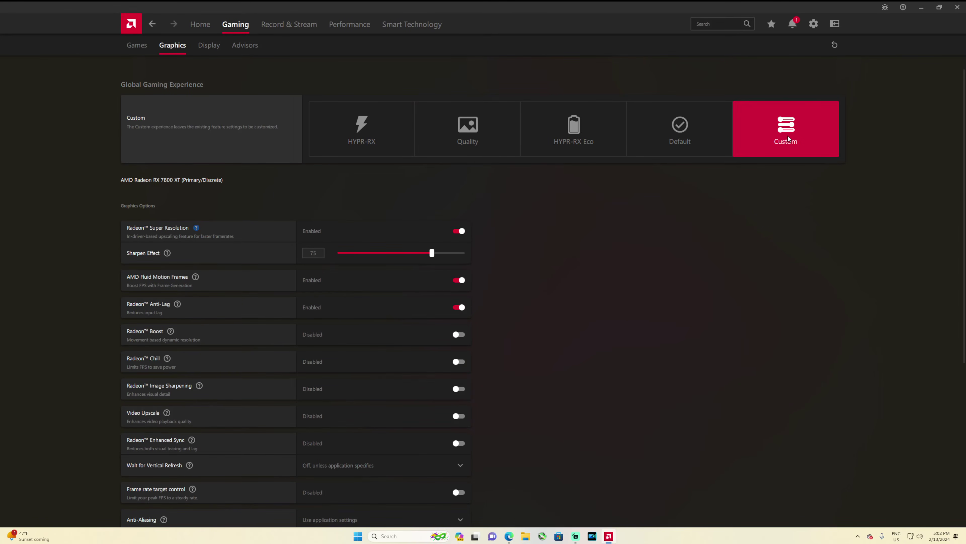
pyautogui.click(364, 128)
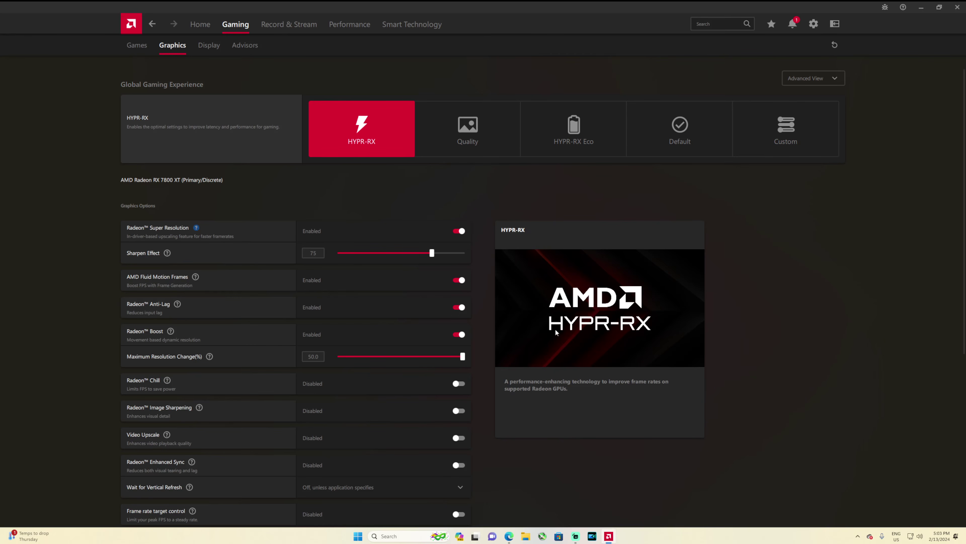
# Examine AMD Fluid Motion Frames and the remaining graphics options down to Reset Shader Cache
pyautogui.moveTo(195, 277)
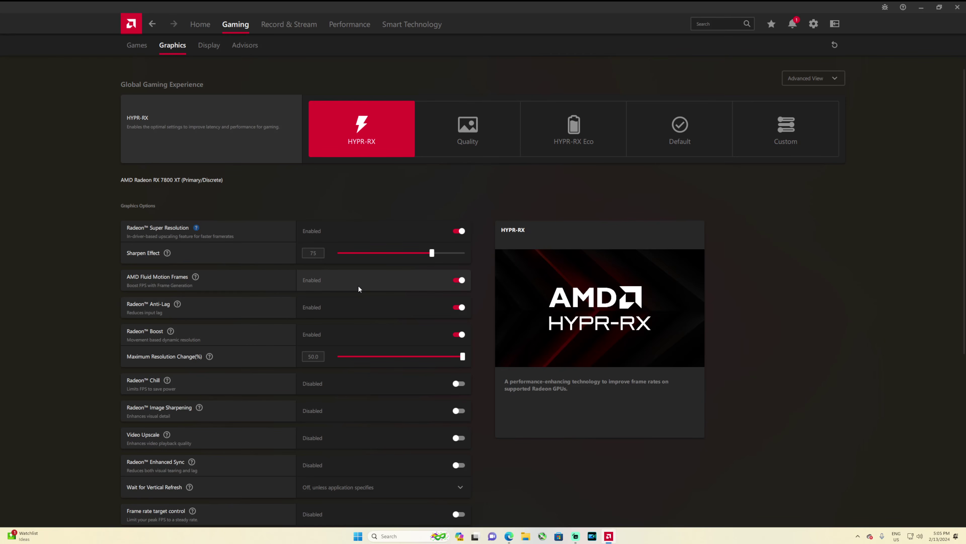
pyautogui.scroll(-4, 349, 322)
pyautogui.scroll(-3, 343, 322)
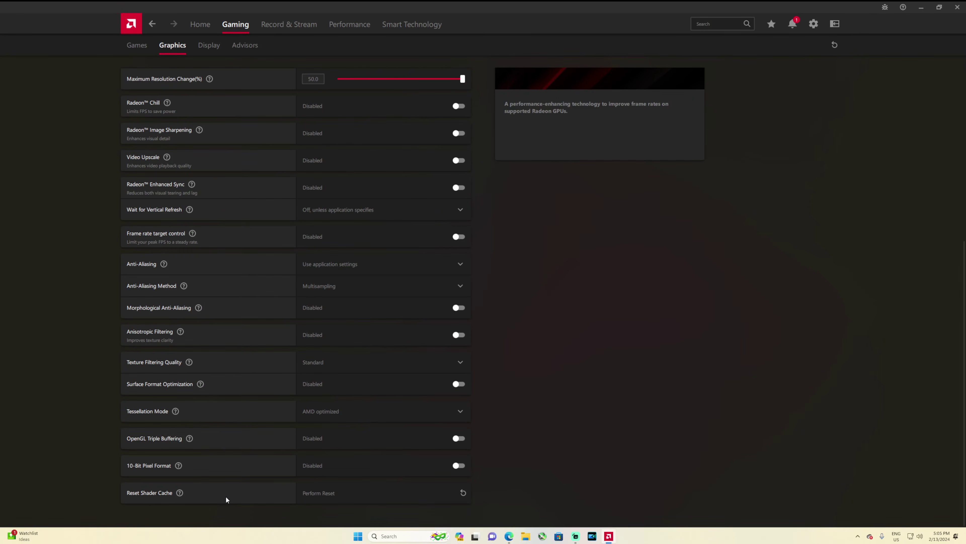
pyautogui.scroll(1, 225, 496)
pyautogui.scroll(-1, 220, 468)
pyautogui.scroll(1, 265, 492)
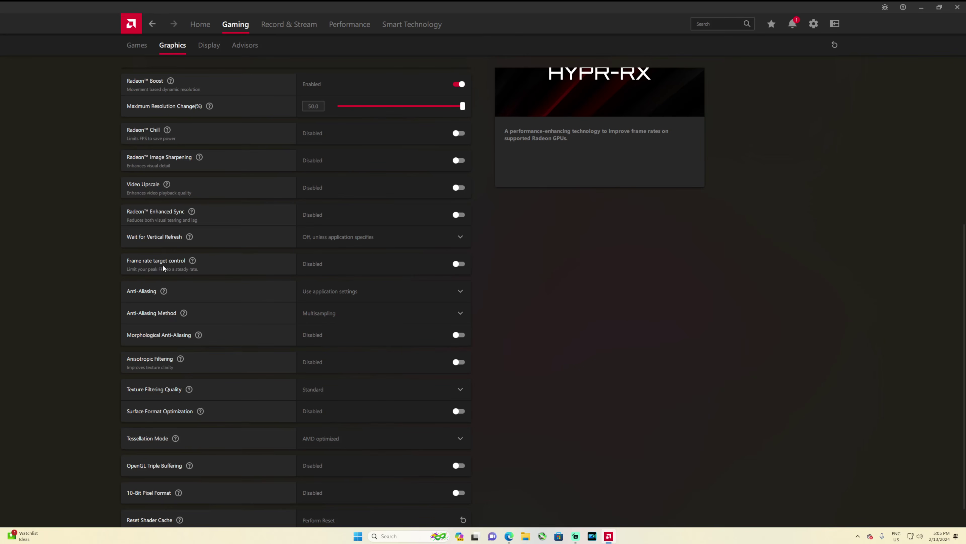
# Try Frame rate target control with the Max FPS at 556 and at 15, and disable it again
pyautogui.moveTo(192, 262)
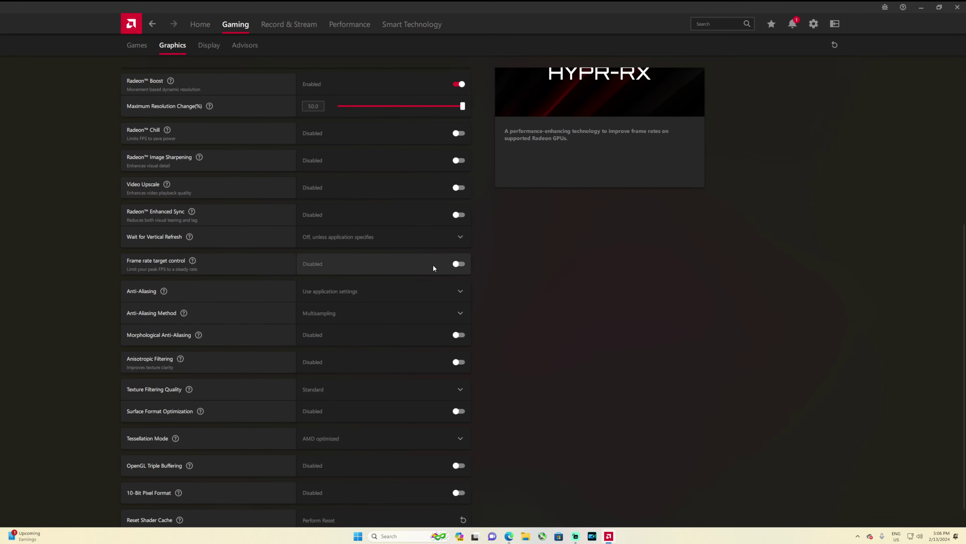
pyautogui.click(455, 265)
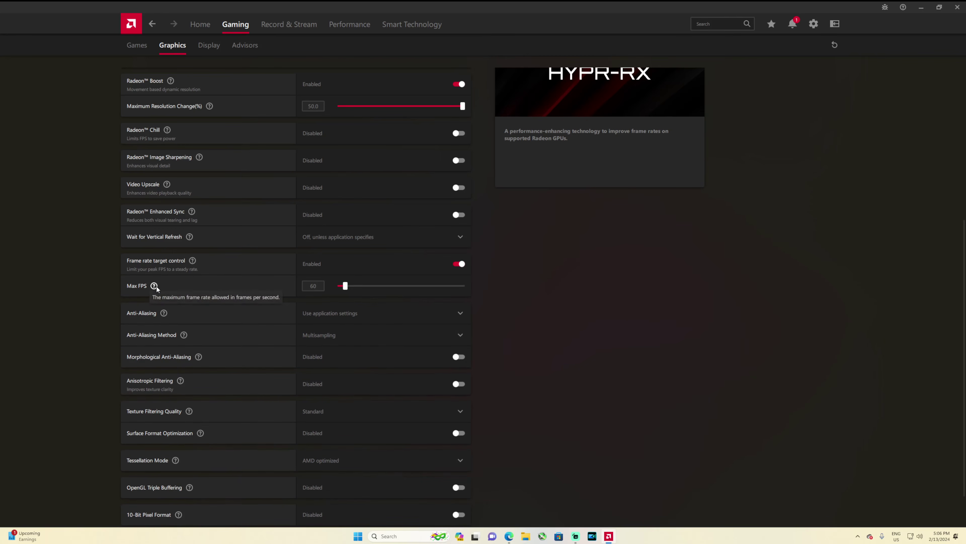
pyautogui.click(408, 286)
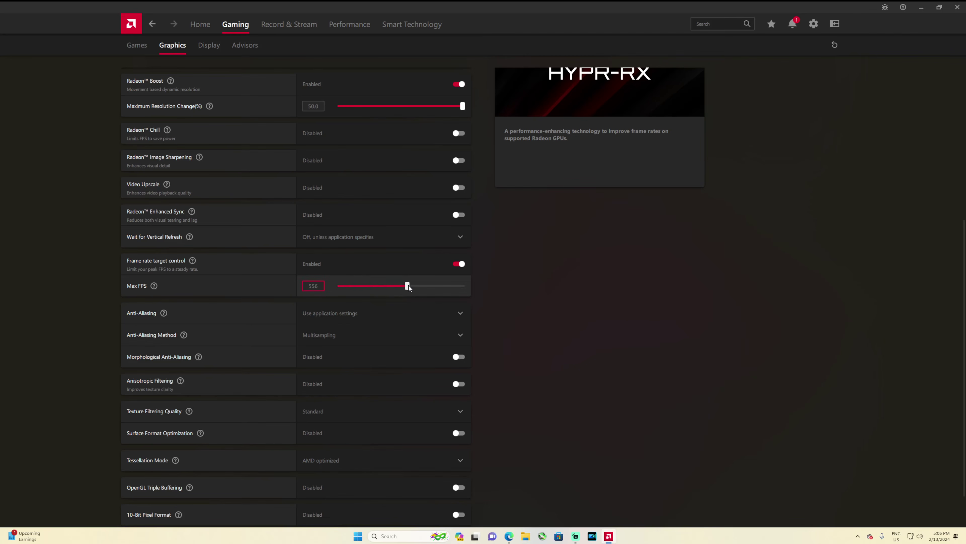
pyautogui.click(348, 286)
pyautogui.click(403, 287)
pyautogui.click(347, 288)
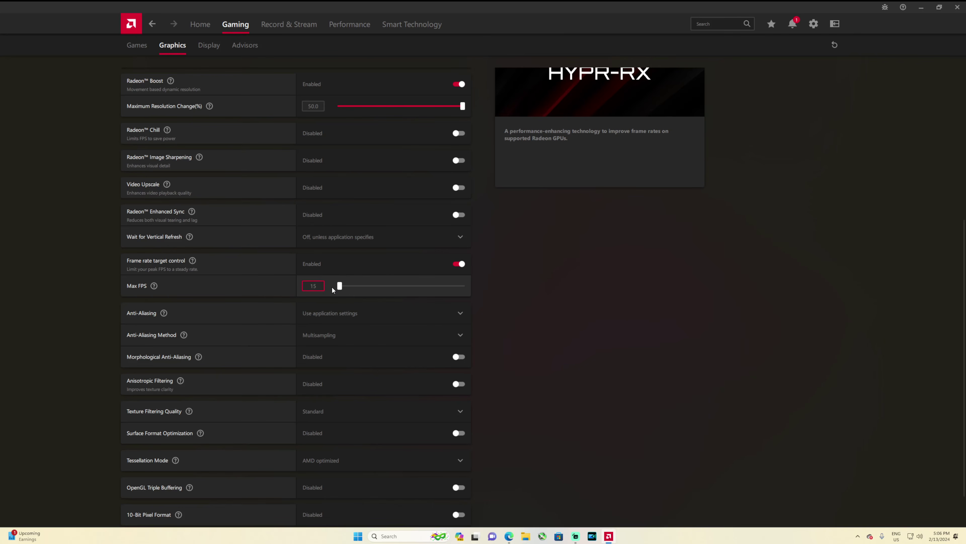
pyautogui.moveTo(339, 288)
pyautogui.mouseDown()
pyautogui.moveTo(367, 286)
pyautogui.moveTo(327, 286)
pyautogui.mouseUp()
pyautogui.click(458, 263)
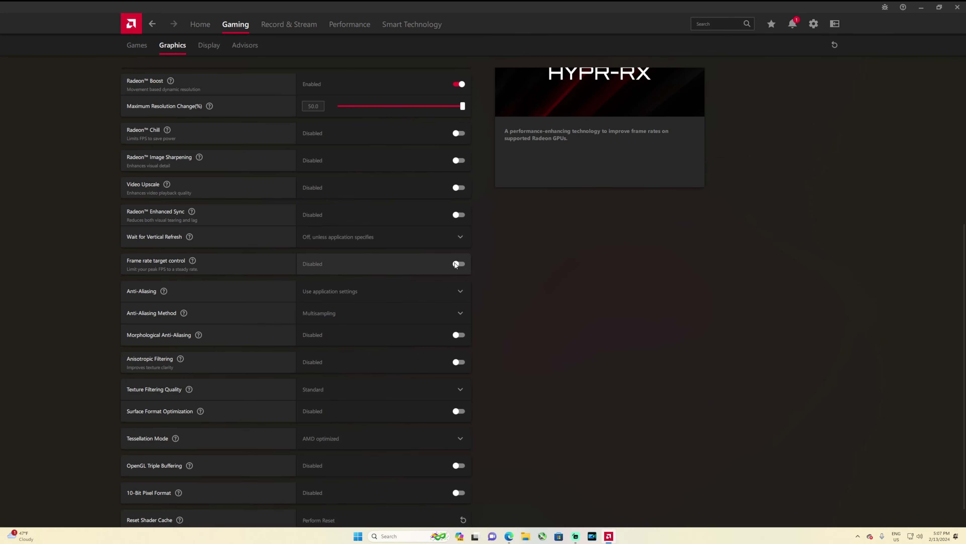
# Review the HYPR-RX graphics features, including the explanation of AMD Fluid Motion Frames
pyautogui.scroll(6, 253, 246)
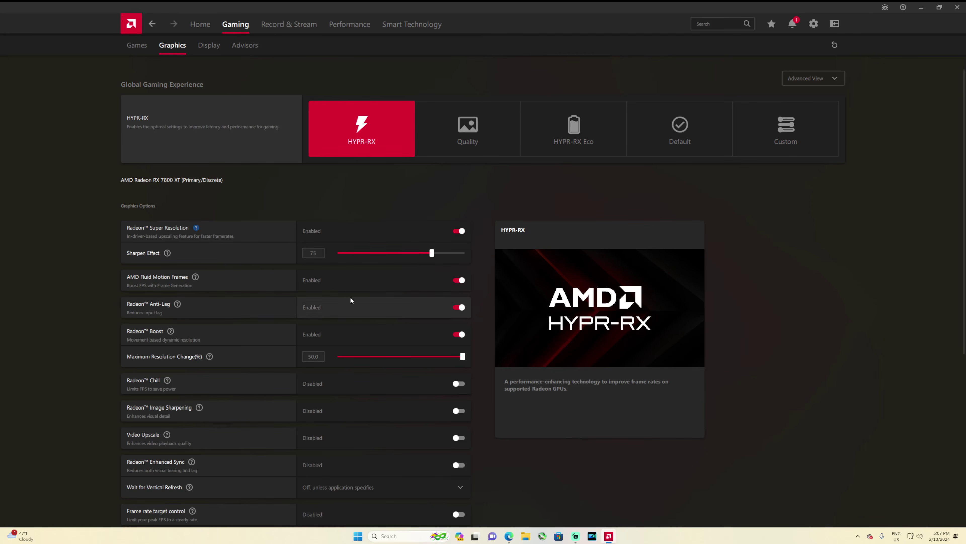
pyautogui.scroll(-1, 313, 373)
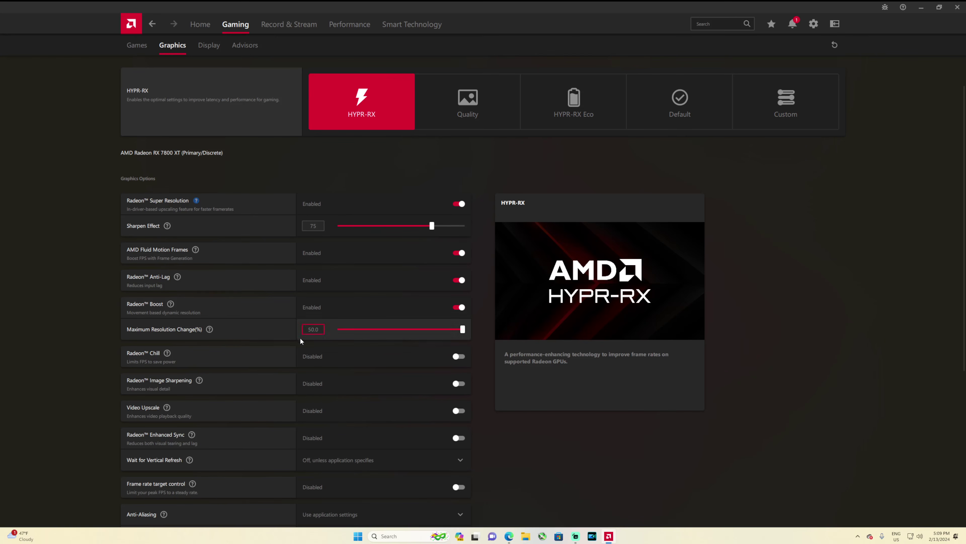
pyautogui.moveTo(193, 247)
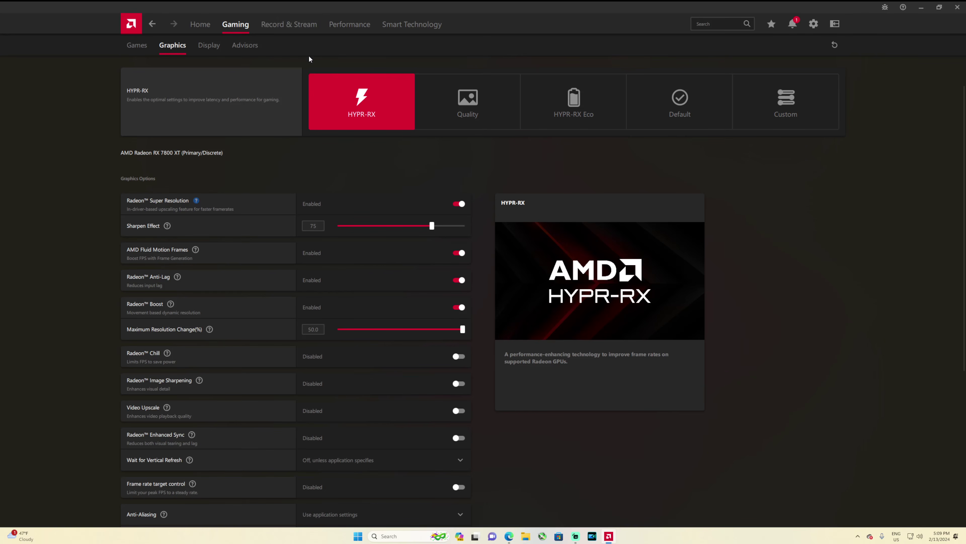
# Examine the Game Advisor's frame time graphs for Skull and Bones, and return to the games library
pyautogui.click(245, 45)
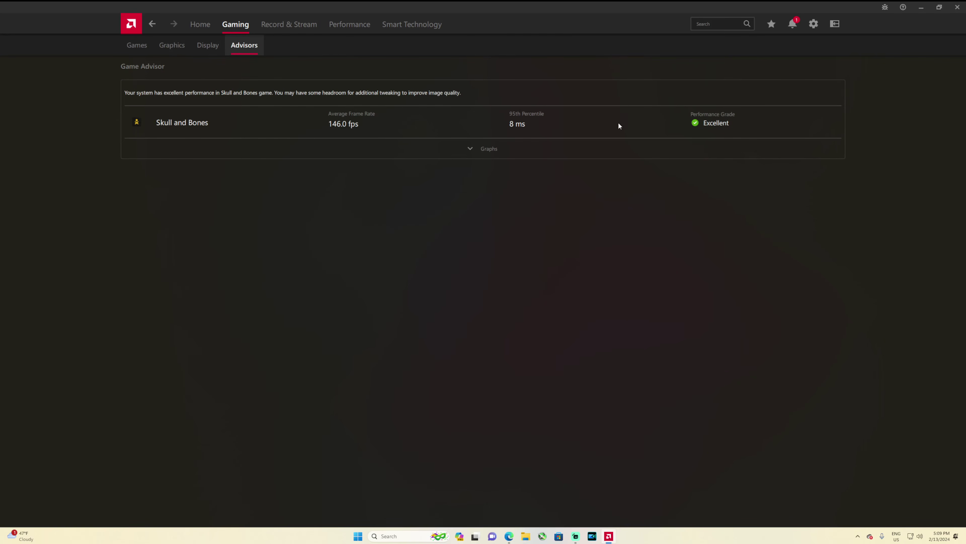
pyautogui.click(483, 148)
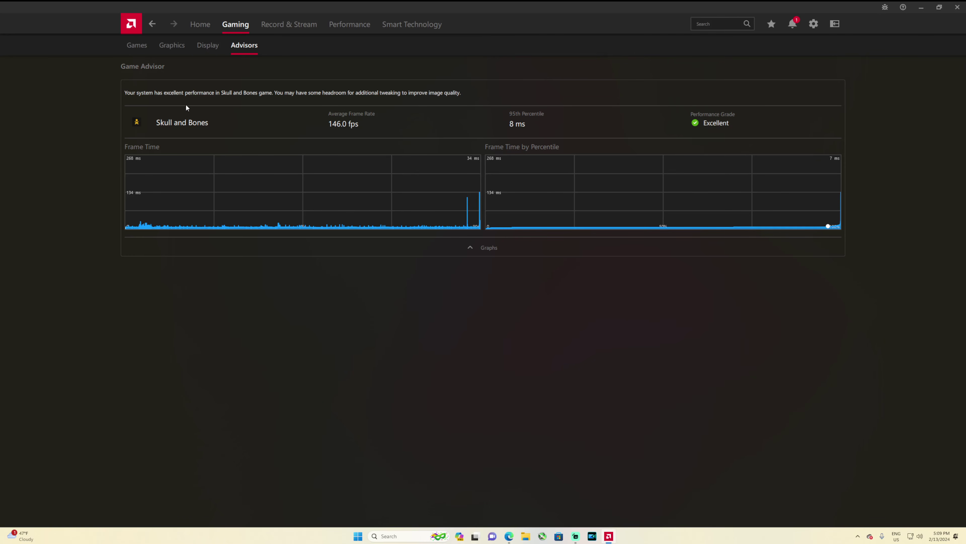
pyautogui.click(138, 45)
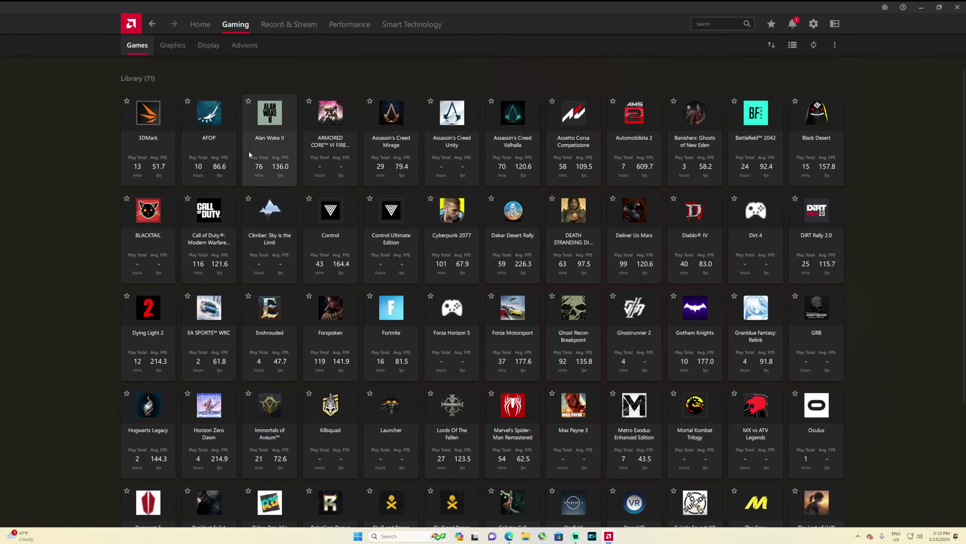
# Look through the whole games library, including each game's play time and average FPS
pyautogui.scroll(-3, 810, 207)
pyautogui.scroll(-2, 810, 204)
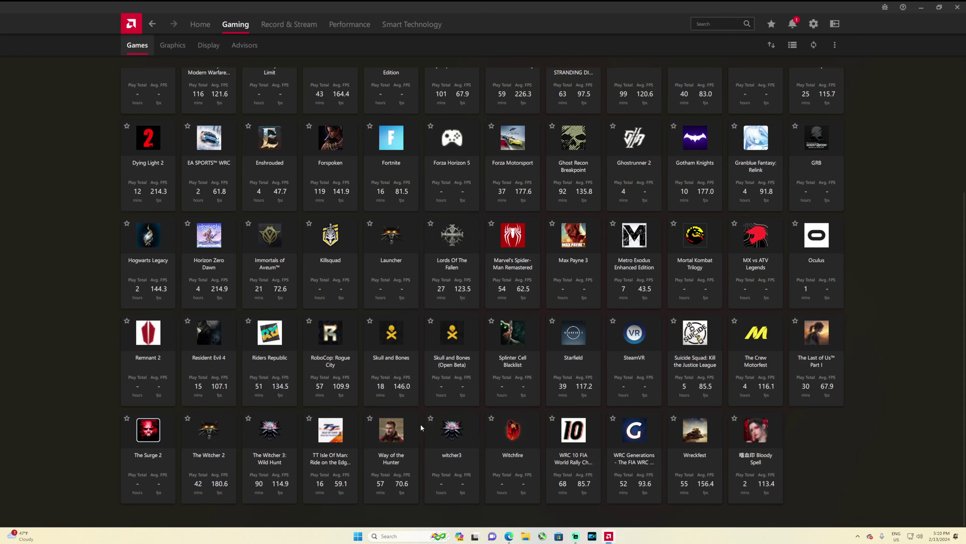
pyautogui.scroll(5, 475, 422)
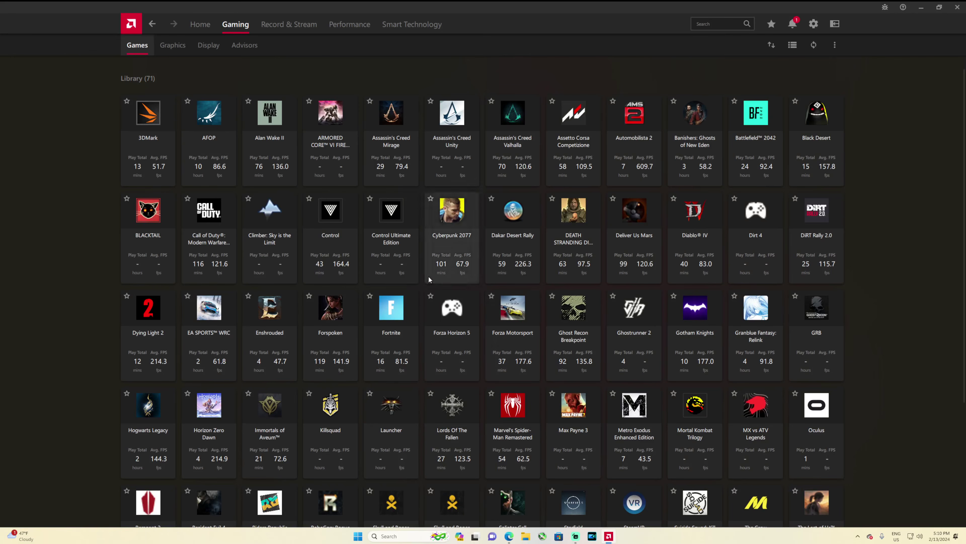
pyautogui.scroll(-3, 513, 362)
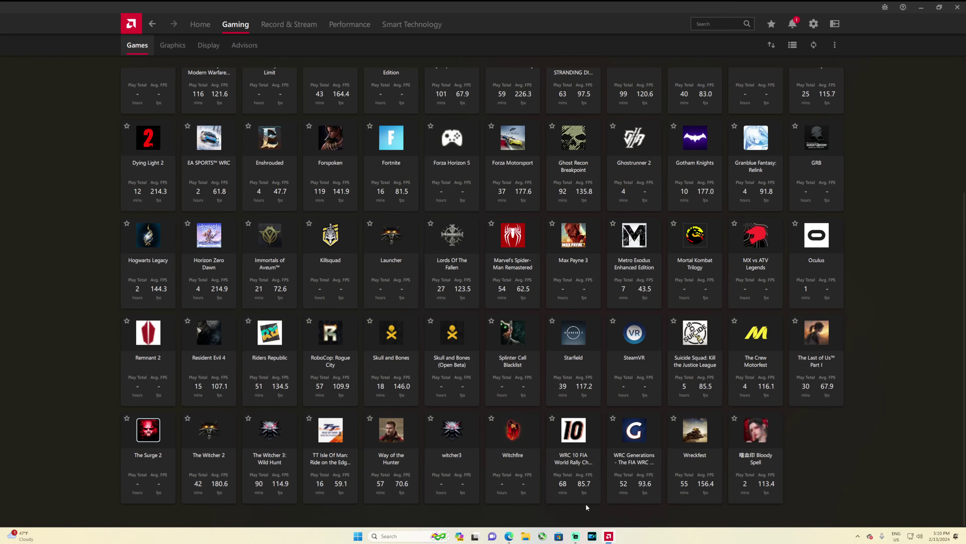
pyautogui.scroll(5, 330, 266)
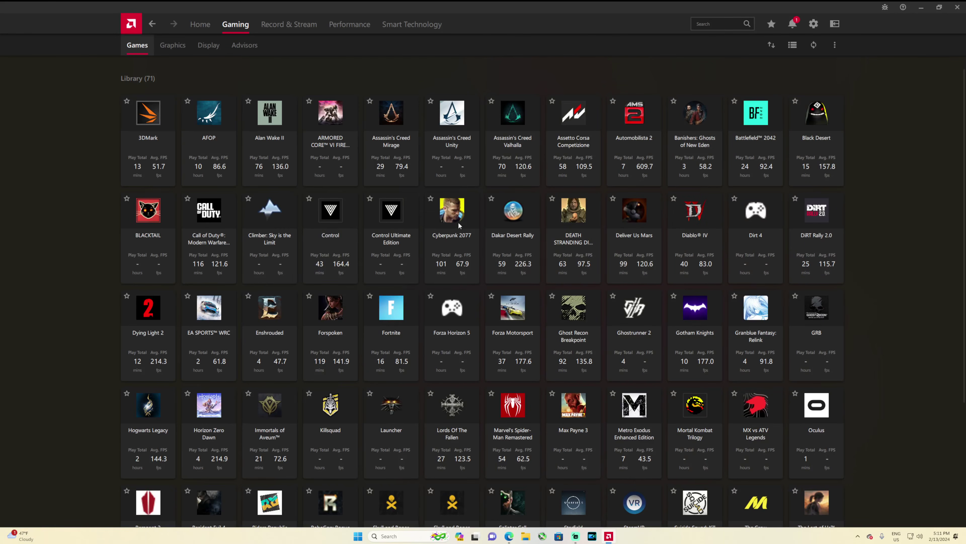
pyautogui.scroll(-1, 507, 419)
pyautogui.scroll(-4, 508, 420)
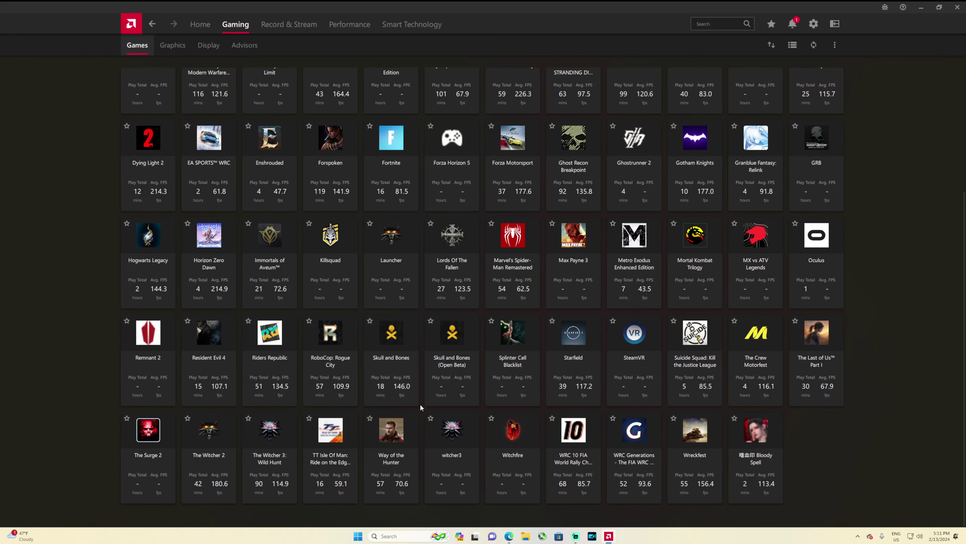
pyautogui.scroll(4, 704, 347)
pyautogui.scroll(1, 706, 347)
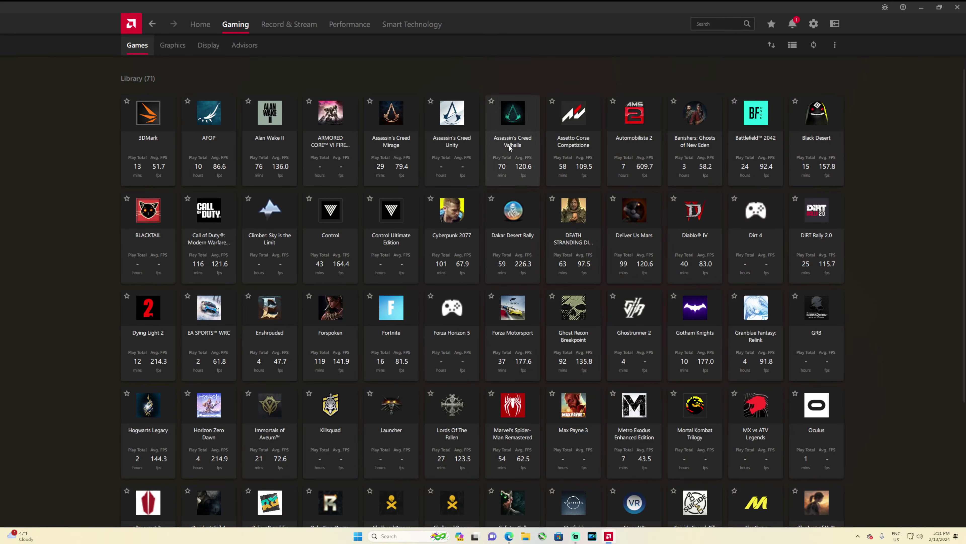
# Look at the global display settings, and return to the global graphics options
pyautogui.click(205, 48)
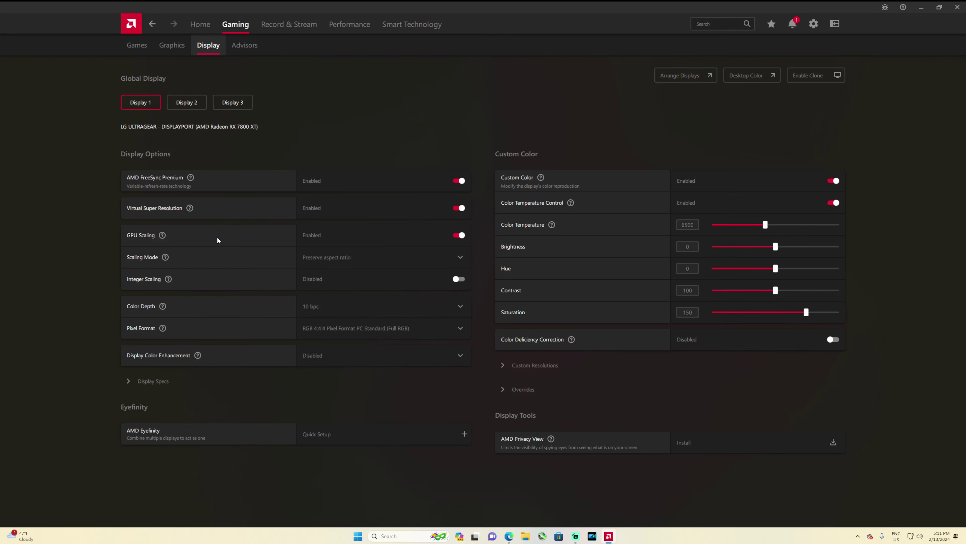
pyautogui.click(181, 45)
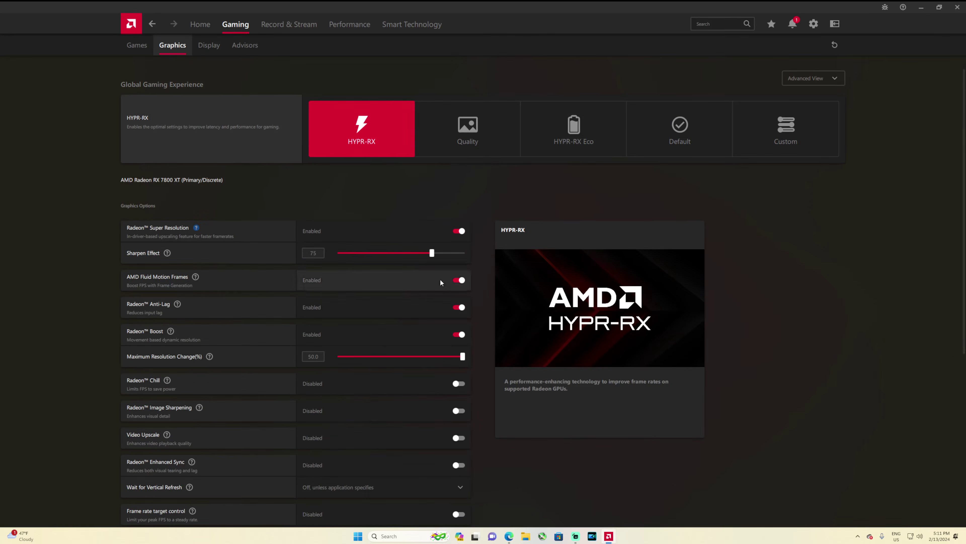
pyautogui.scroll(-1, 252, 236)
pyautogui.scroll(1, 251, 237)
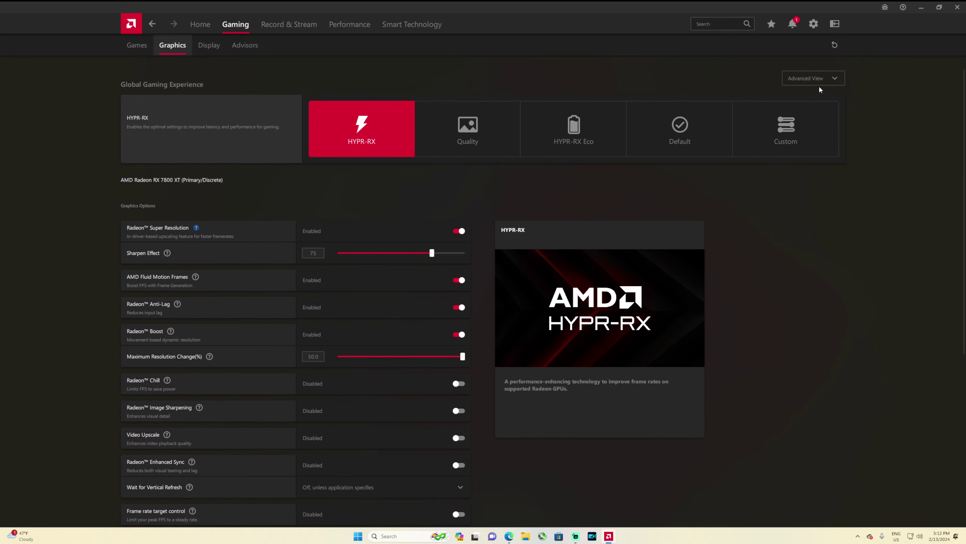
# Try Basic View for the graphics options, and restore Advanced View
pyautogui.click(827, 78)
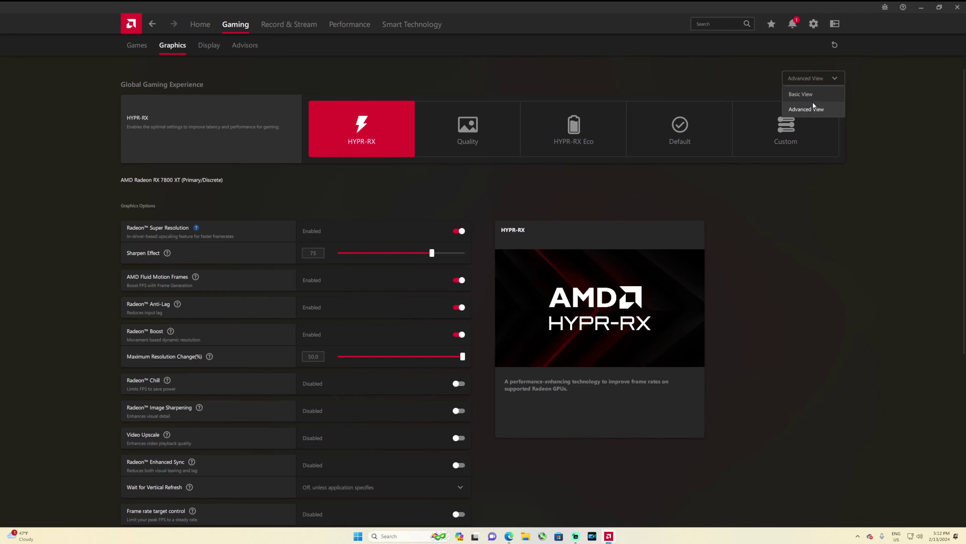
pyautogui.click(812, 109)
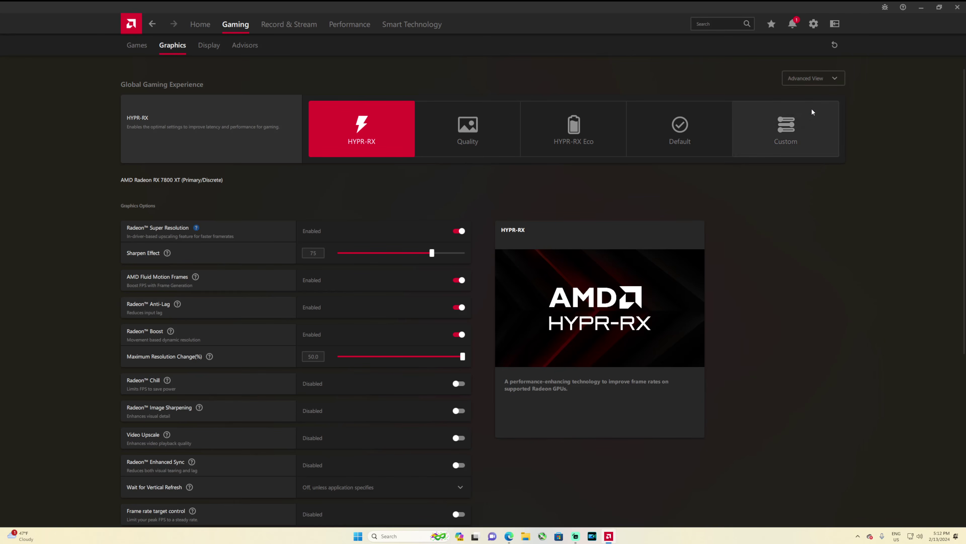
pyautogui.click(834, 80)
pyautogui.click(802, 96)
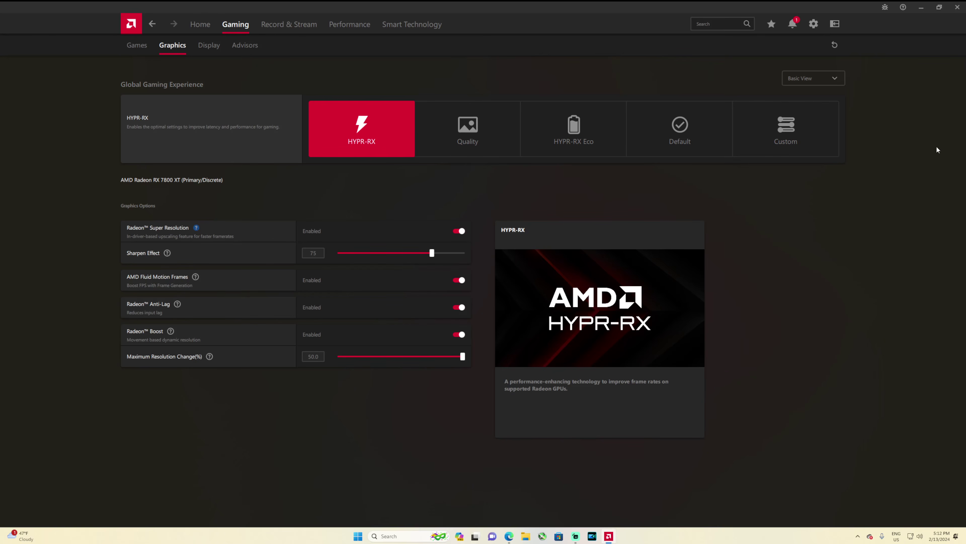
pyautogui.click(833, 79)
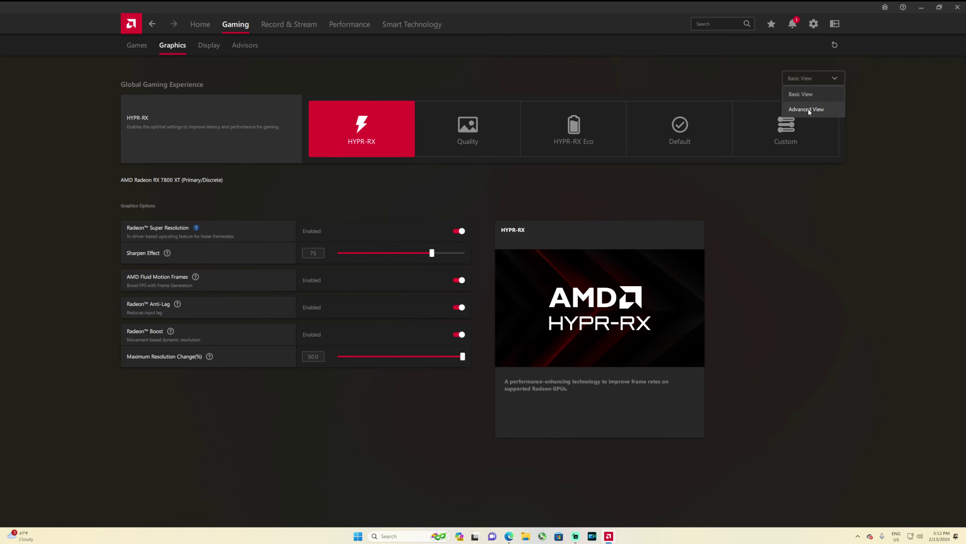
pyautogui.click(830, 108)
# Set Texture Filtering Quality to High, and check the explanations of Surface Format Optimization and Tessellation Mode
pyautogui.scroll(-7, 233, 499)
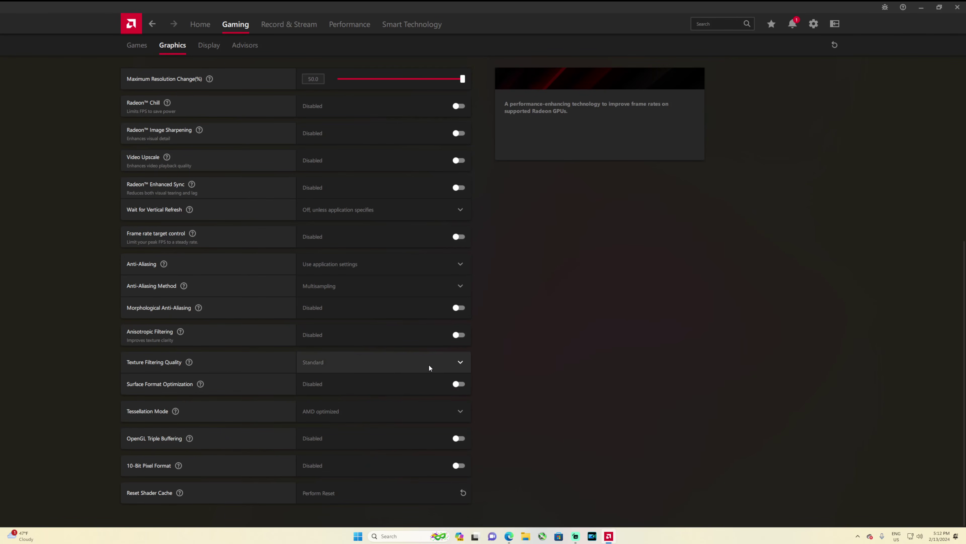
pyautogui.click(458, 365)
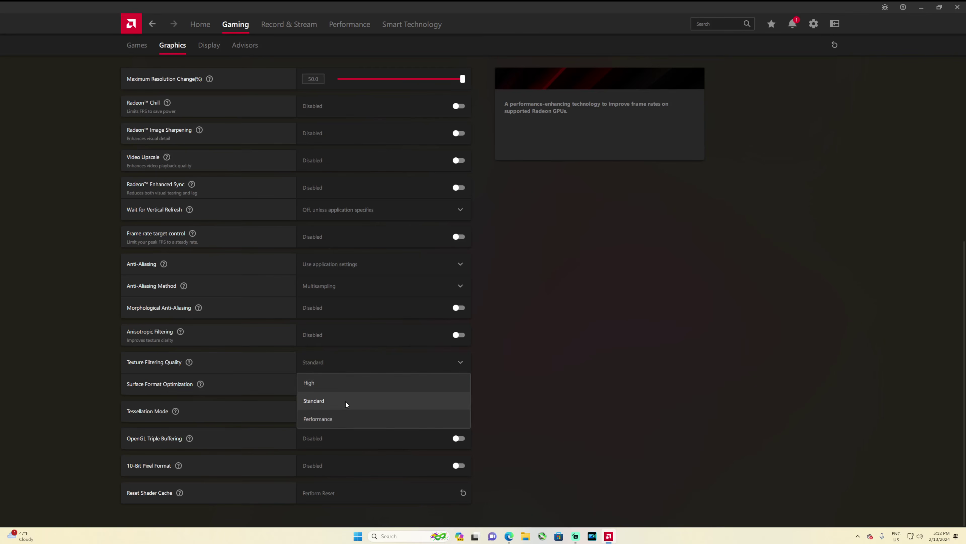
pyautogui.click(364, 385)
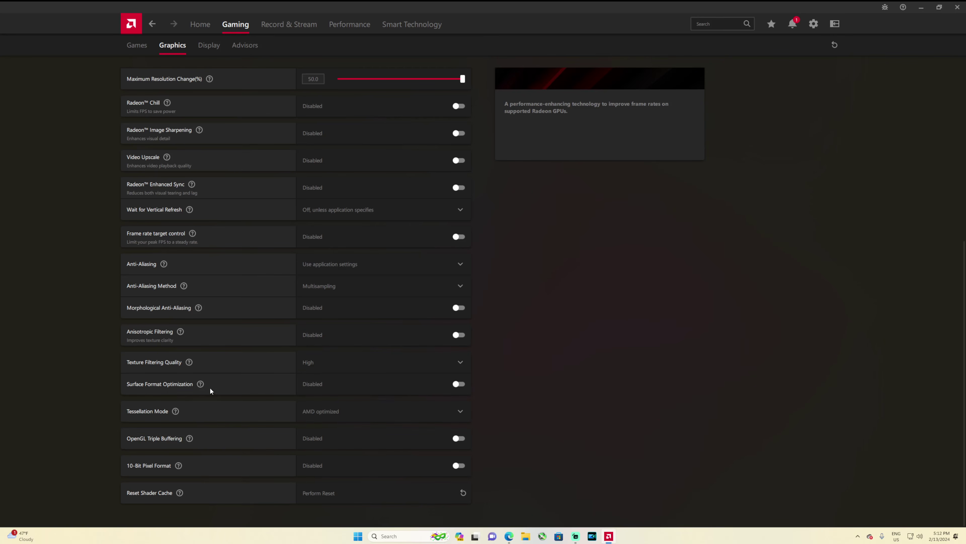
pyautogui.moveTo(200, 384)
pyautogui.moveTo(179, 414)
# Enable Video Upscale after reading its explanation, and set its sharpness to 75%
pyautogui.scroll(5, 176, 404)
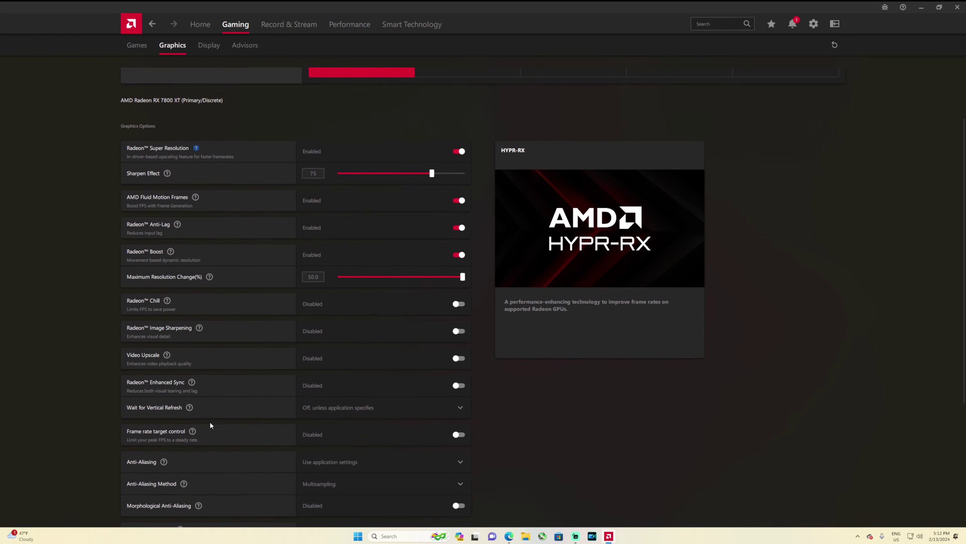
pyautogui.scroll(-1, 210, 426)
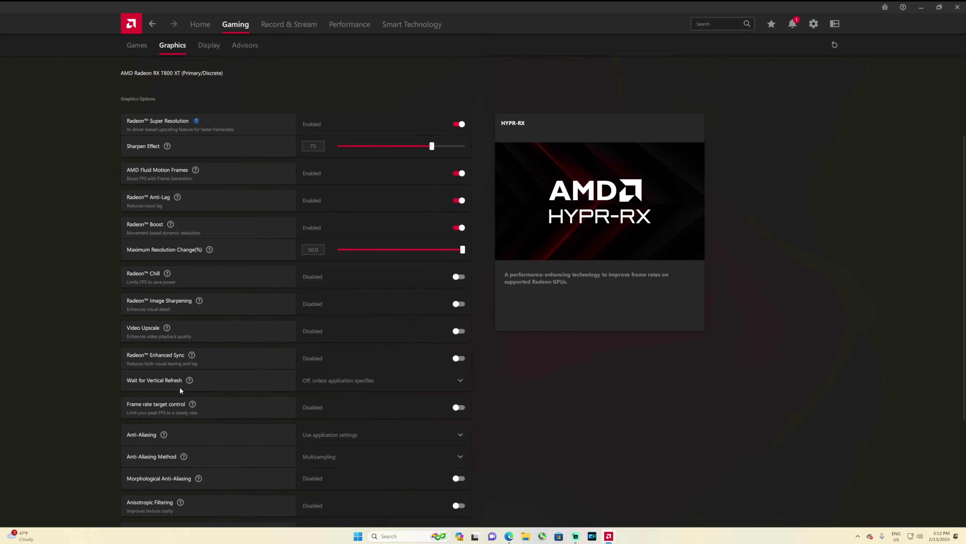
pyautogui.scroll(-3, 188, 412)
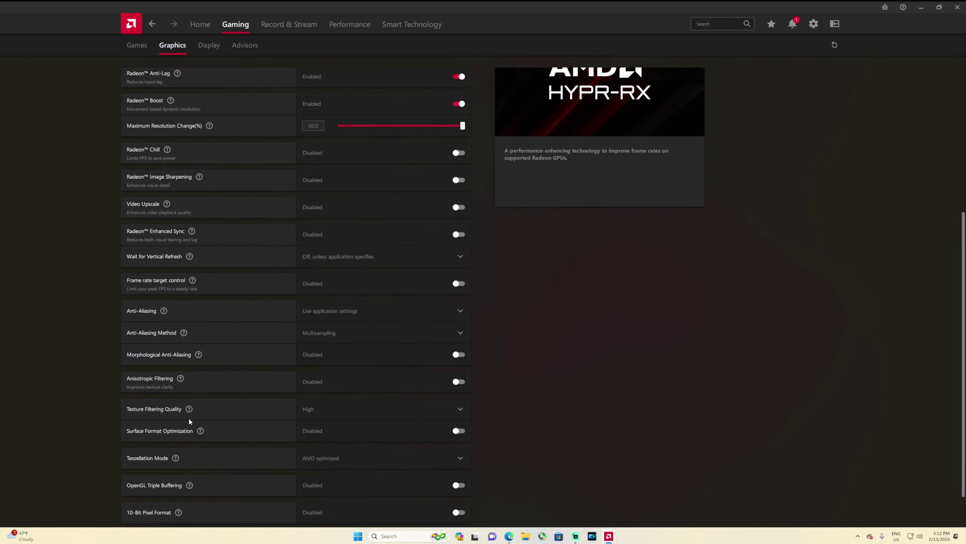
pyautogui.moveTo(168, 205)
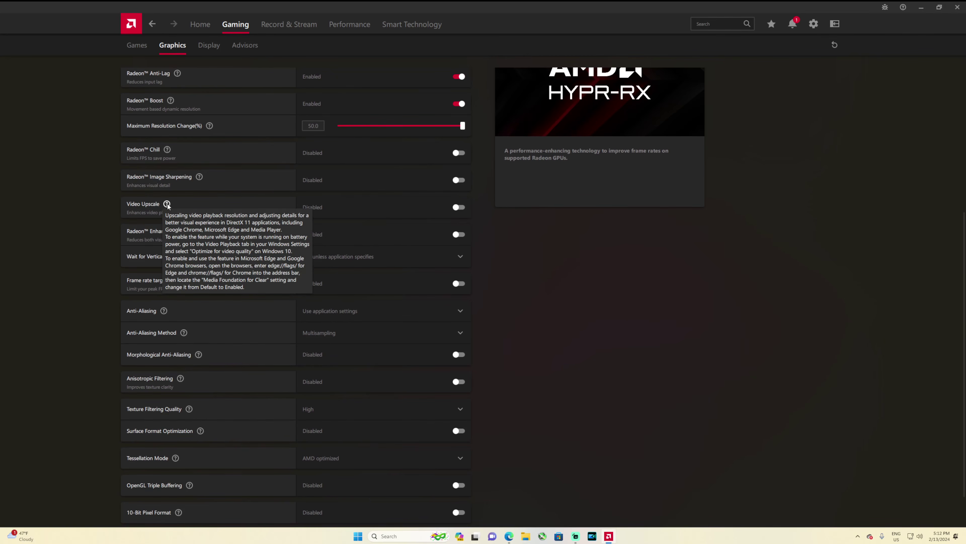
pyautogui.click(459, 206)
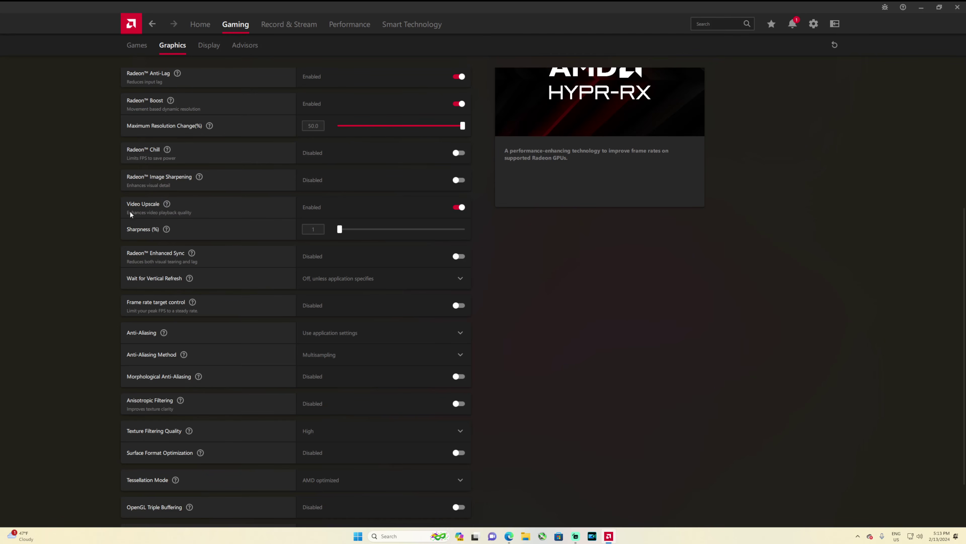
pyautogui.click(397, 228)
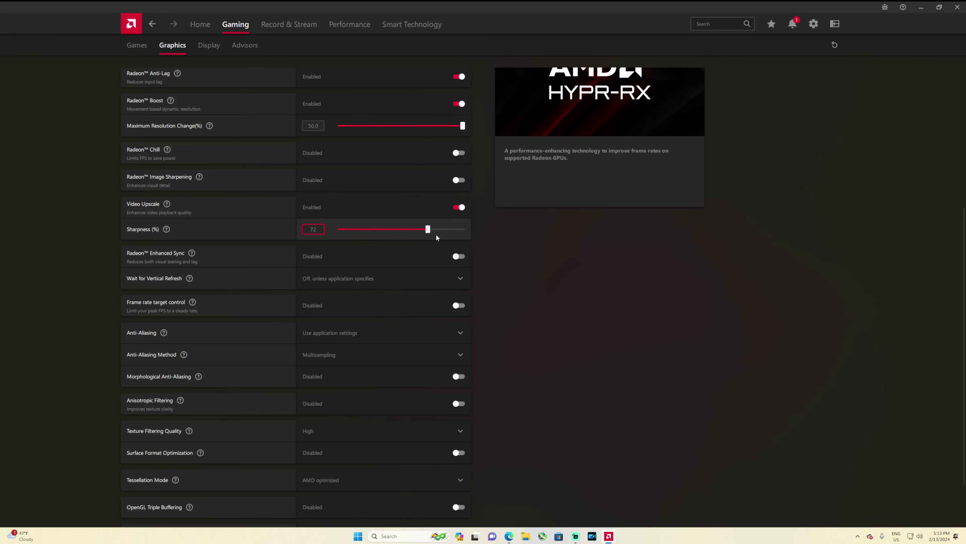
pyautogui.press('Right')
pyautogui.press('Right')
pyautogui.press('Right')
pyautogui.press('Right')
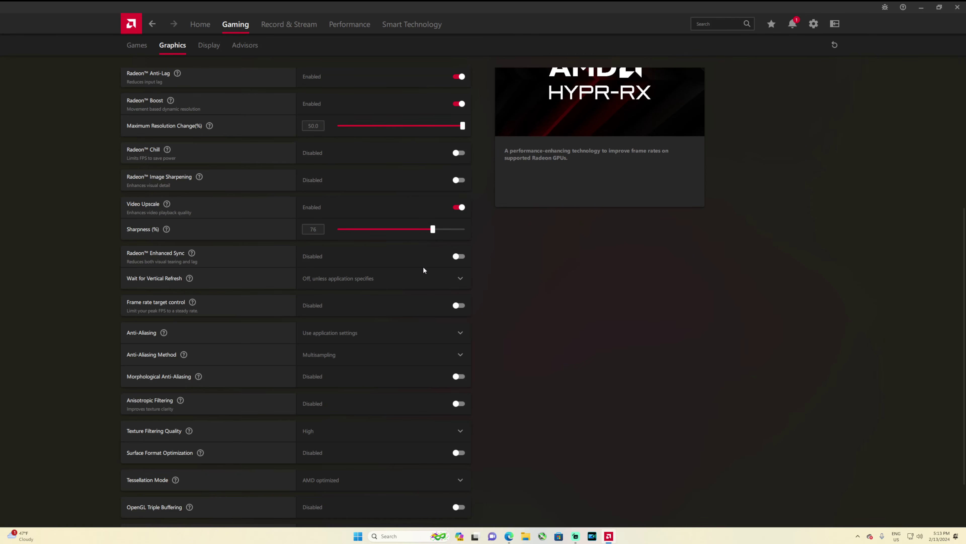
pyautogui.press('Left')
pyautogui.moveTo(167, 205)
# Read the explanation of Radeon Chill and the conditions for enabling it, and cancel without enabling it
pyautogui.scroll(6, 237, 396)
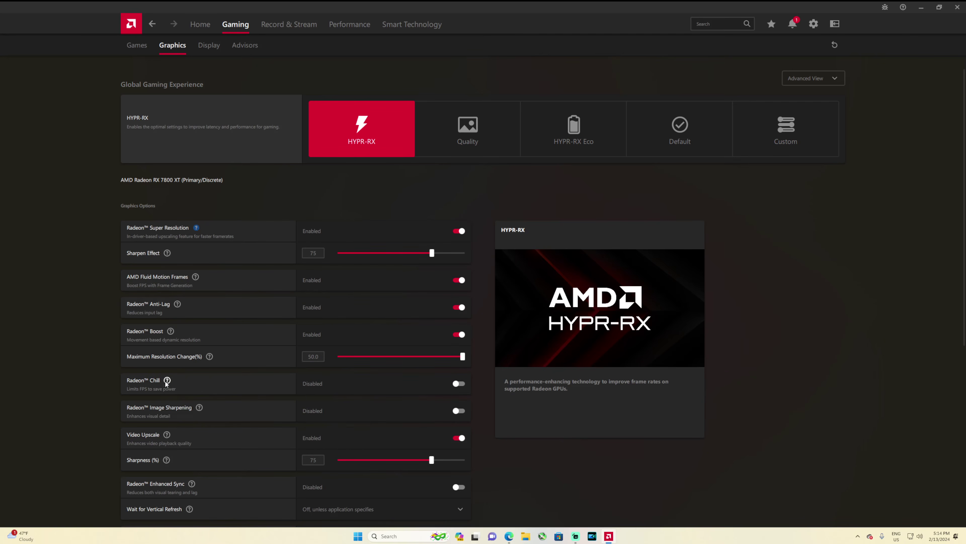
pyautogui.moveTo(166, 380)
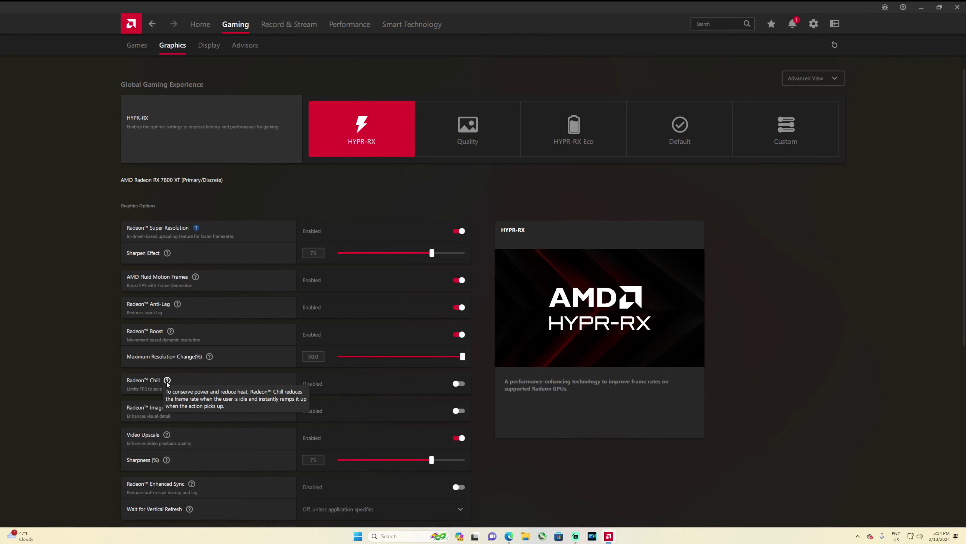
pyautogui.click(457, 384)
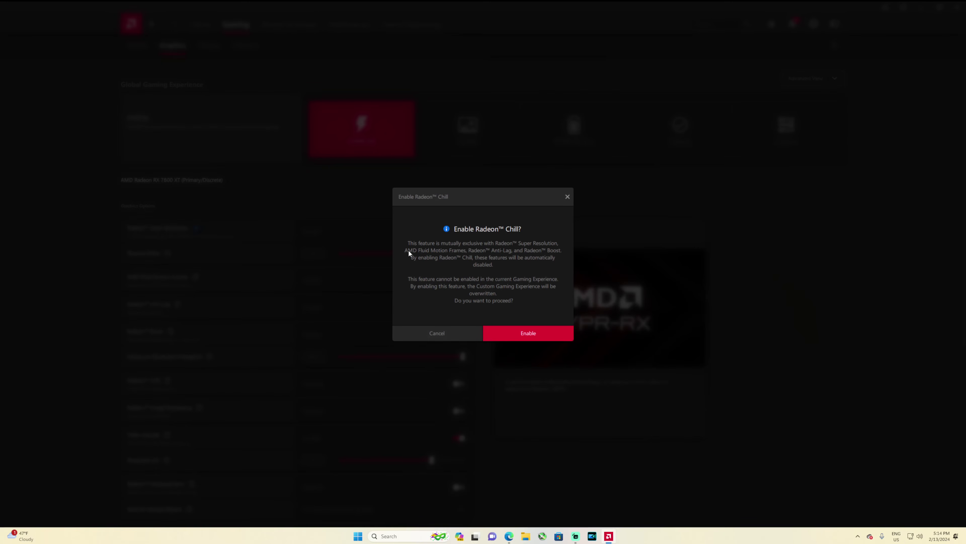
pyautogui.click(447, 335)
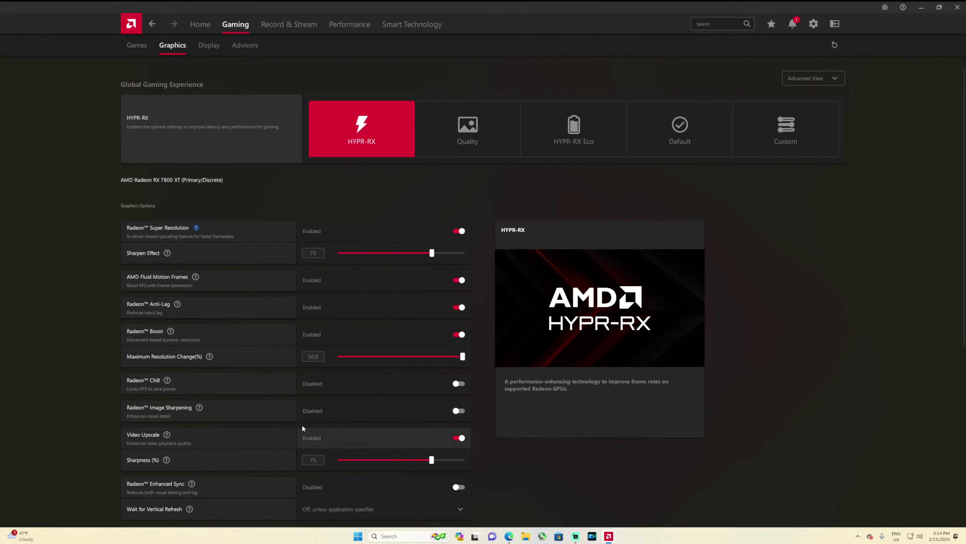